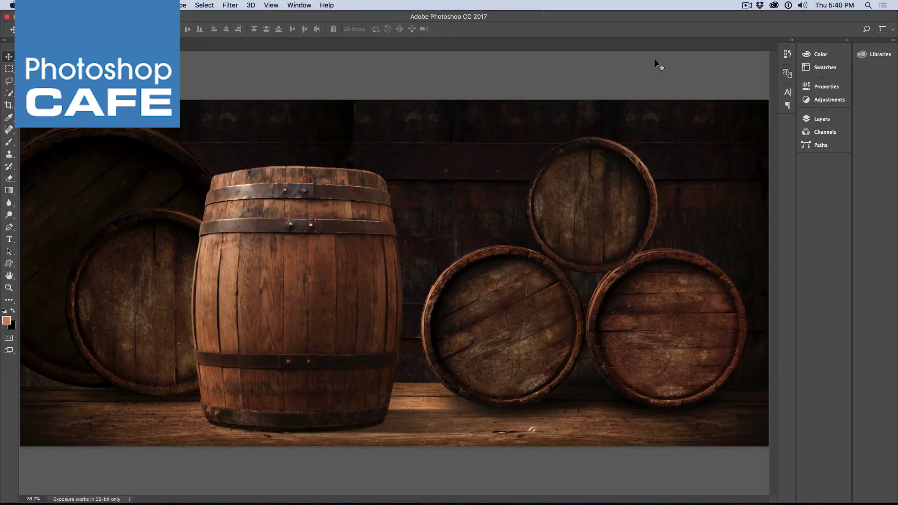
# Expand the Layers panel to show the barrel photo's lone Background layer, then pick the Type tool.
pyautogui.click(819, 120)
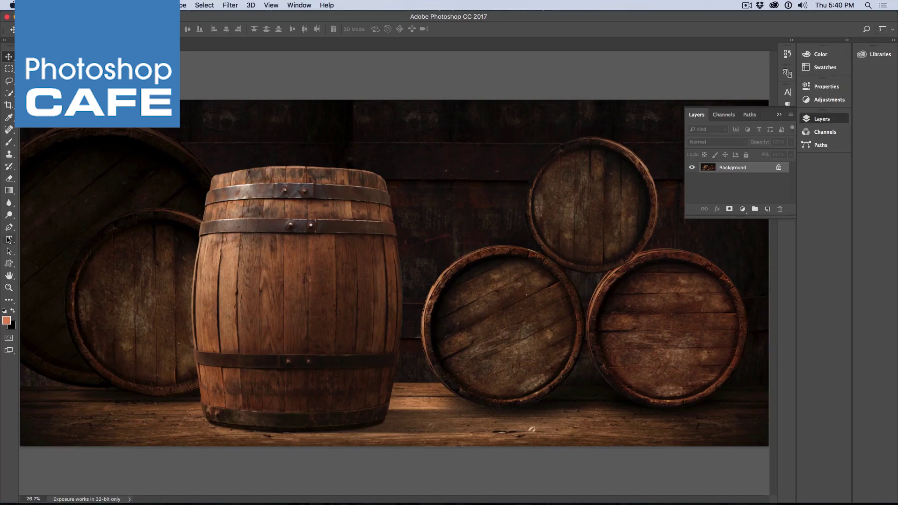
pyautogui.click(9, 240)
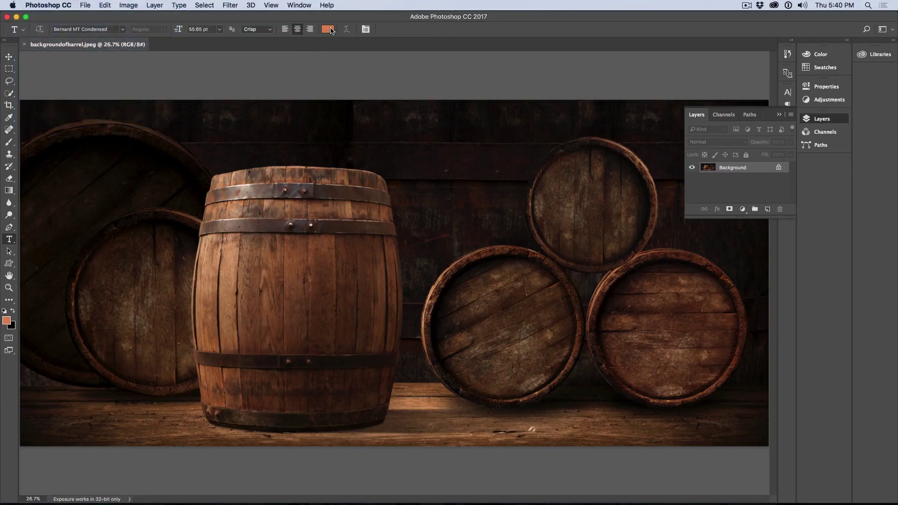
# Sample a medium brown from the barrel staves as the text colour and start text on the barrel.
pyautogui.click(327, 29)
pyautogui.click(257, 234)
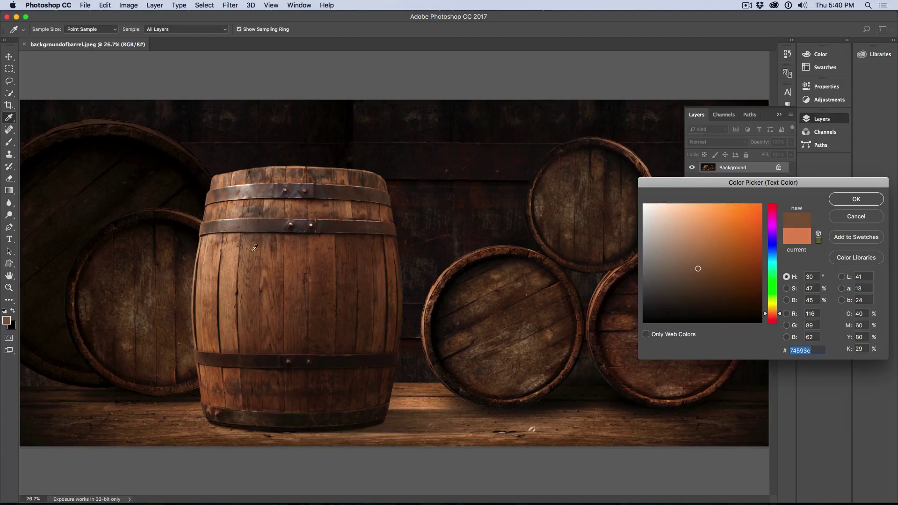
pyautogui.click(248, 353)
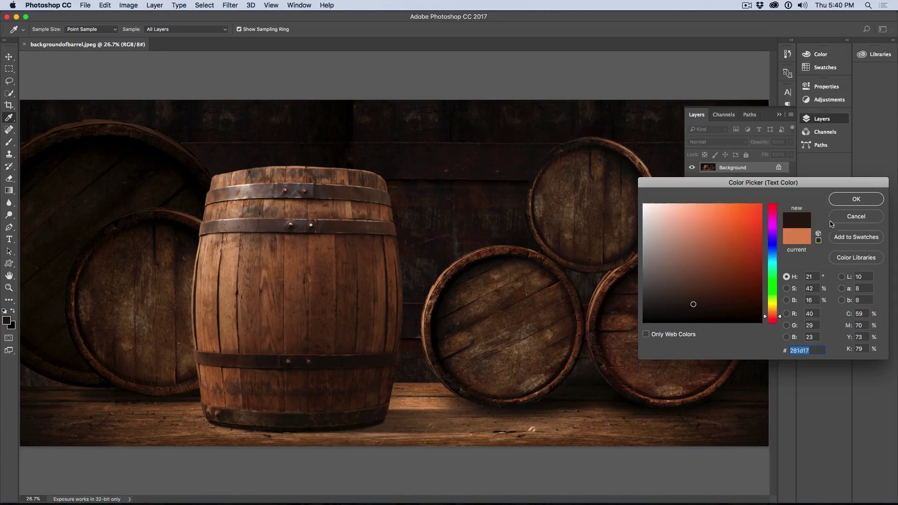
pyautogui.moveTo(855, 182); pyautogui.dragTo(646, 152)
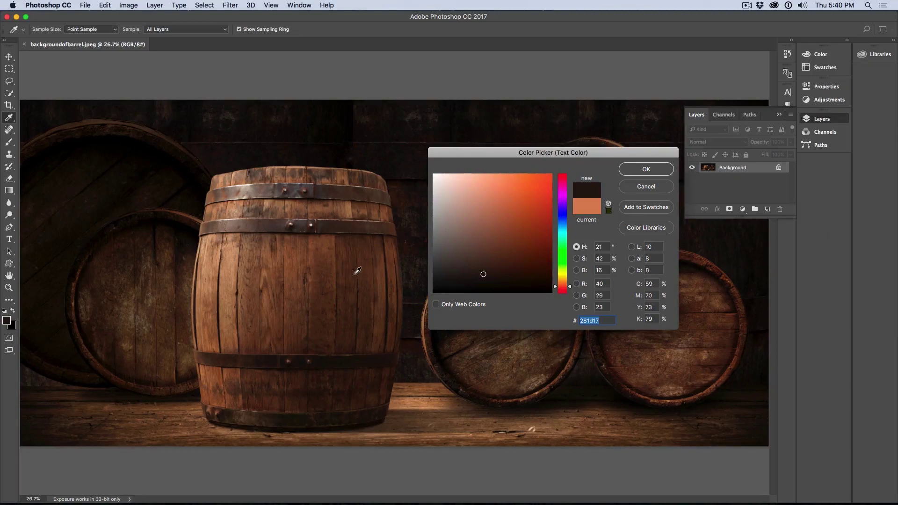
pyautogui.click(350, 258)
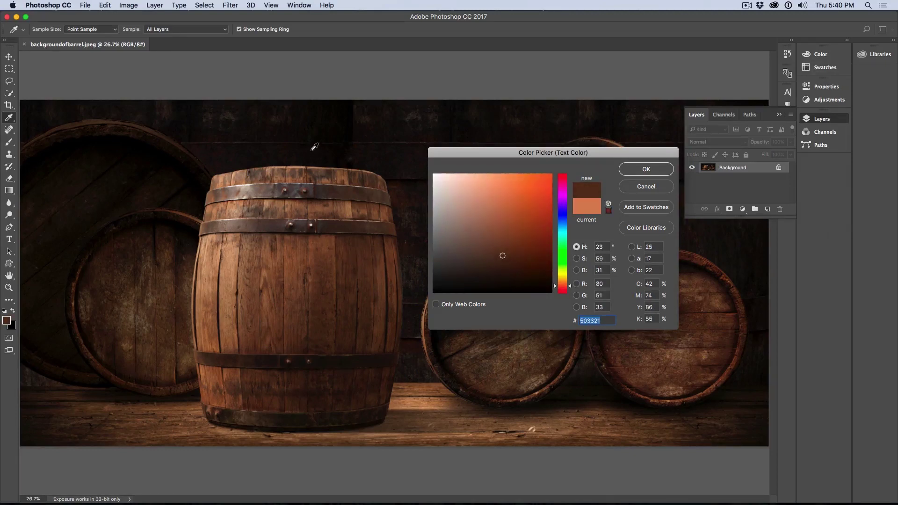
pyautogui.click(645, 174)
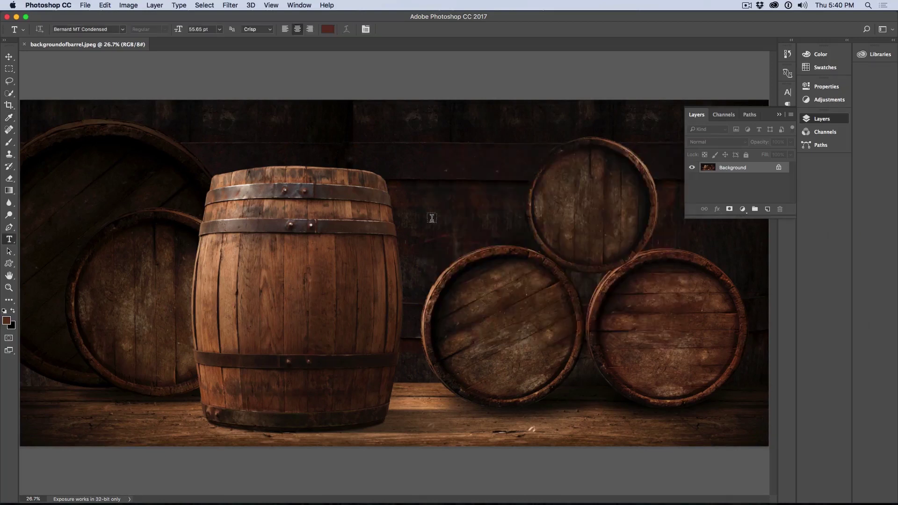
pyautogui.click(295, 250)
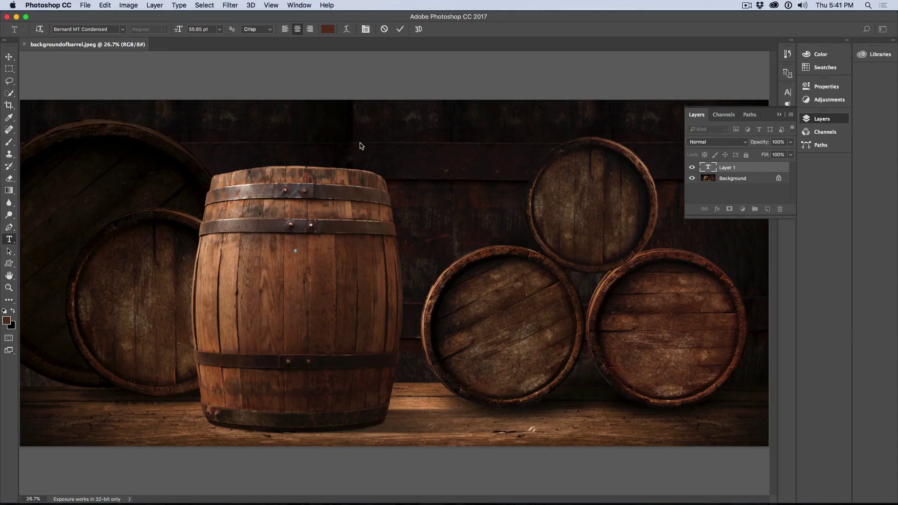
pyautogui.write('W')
# Enter PHOTOSHOP and CAFE on two lines, then move the text to the barrel's middle.
pyautogui.press('Return')
pyautogui.write('CAFE')
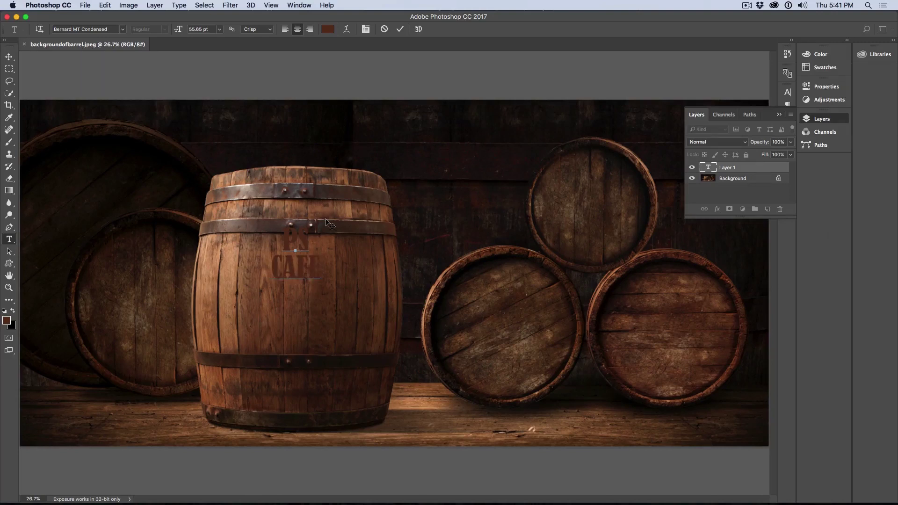
pyautogui.moveTo(312, 236); pyautogui.dragTo(258, 234)
pyautogui.write('P')
pyautogui.write('HOTOSHOP')
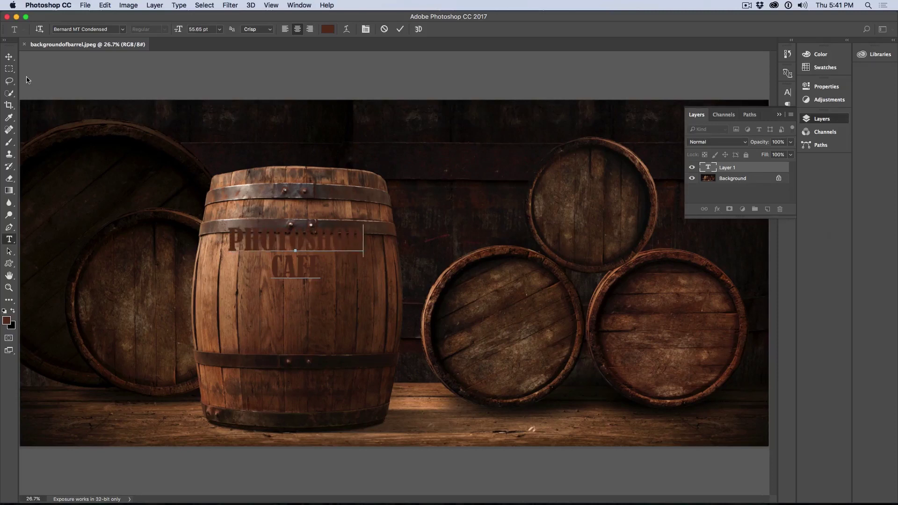
pyautogui.click(9, 58)
pyautogui.moveTo(294, 259)
pyautogui.mouseDown()
pyautogui.moveTo(284, 311)
pyautogui.moveTo(271, 308)
pyautogui.mouseUp()
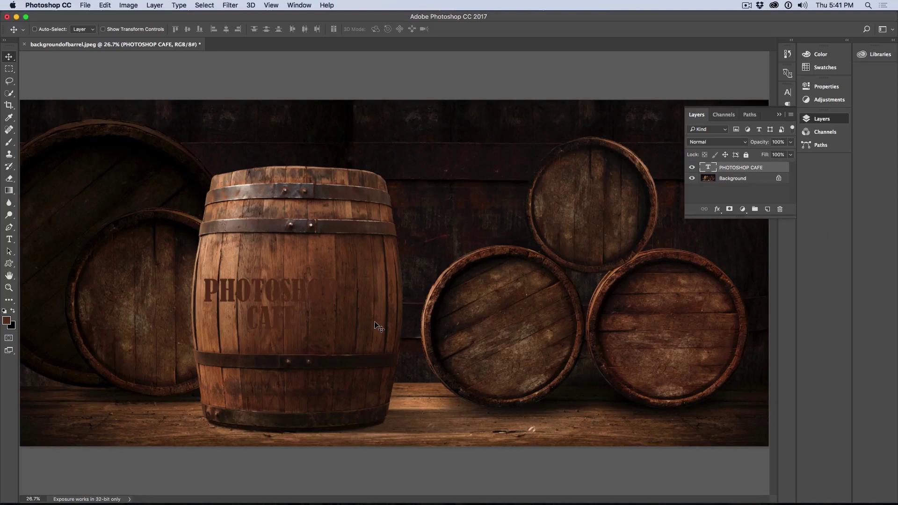
pyautogui.hotkey('ctrl', 't')
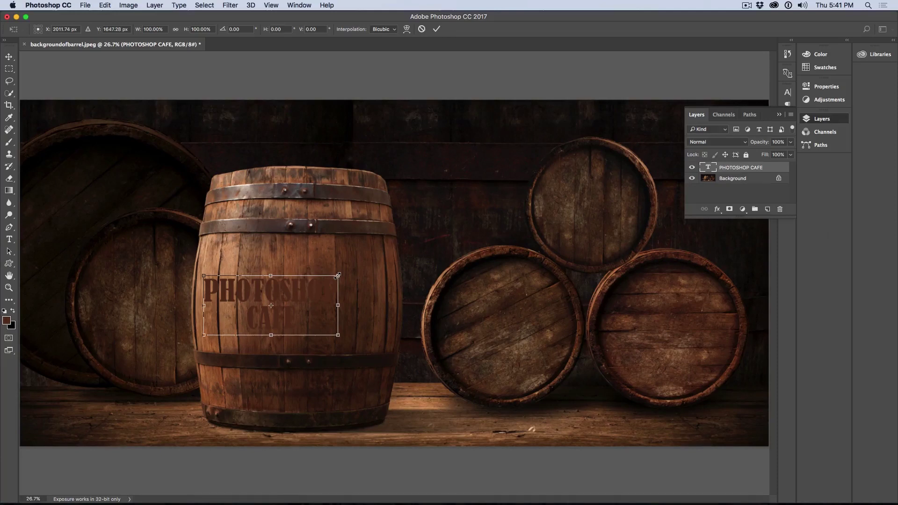
# Enlarge the PHOTOSHOP CAFE text from its top-right corner to span the barrel, and apply.
pyautogui.moveTo(338, 276); pyautogui.dragTo(373, 250)
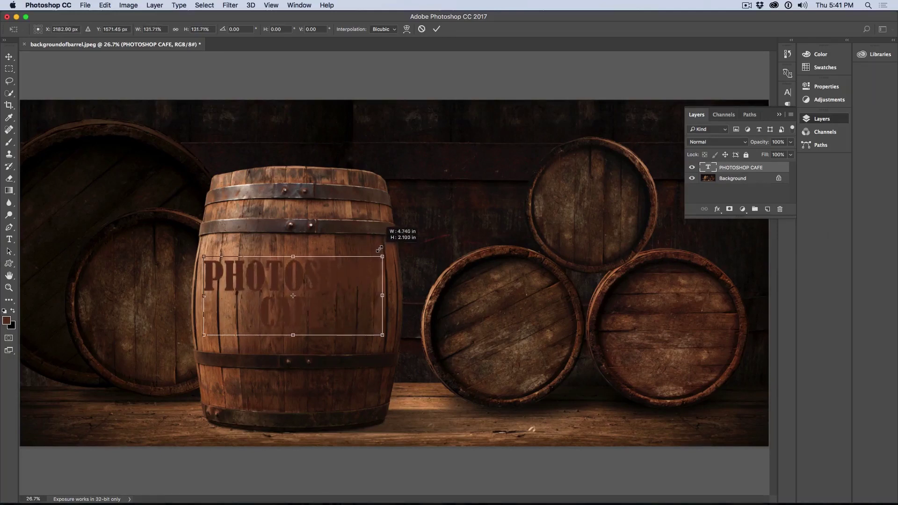
pyautogui.moveTo(373, 251); pyautogui.dragTo(385, 243)
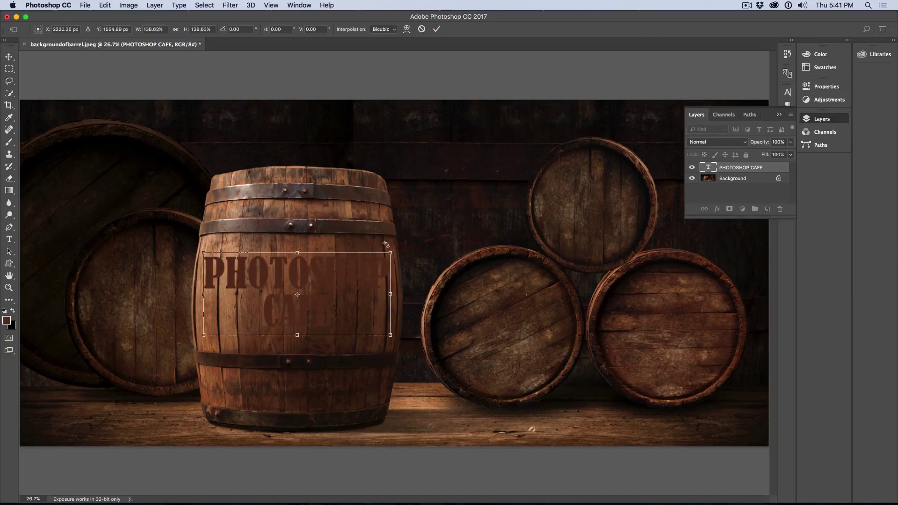
pyautogui.press('Return')
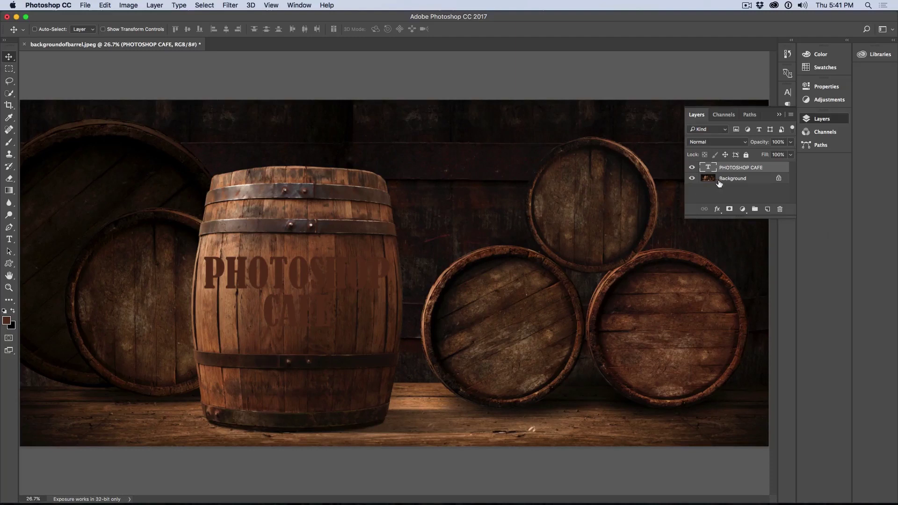
# Convert the PHOTOSHOP CAFE text layer to a smart object and start Free Transform.
pyautogui.rightClick(739, 169)
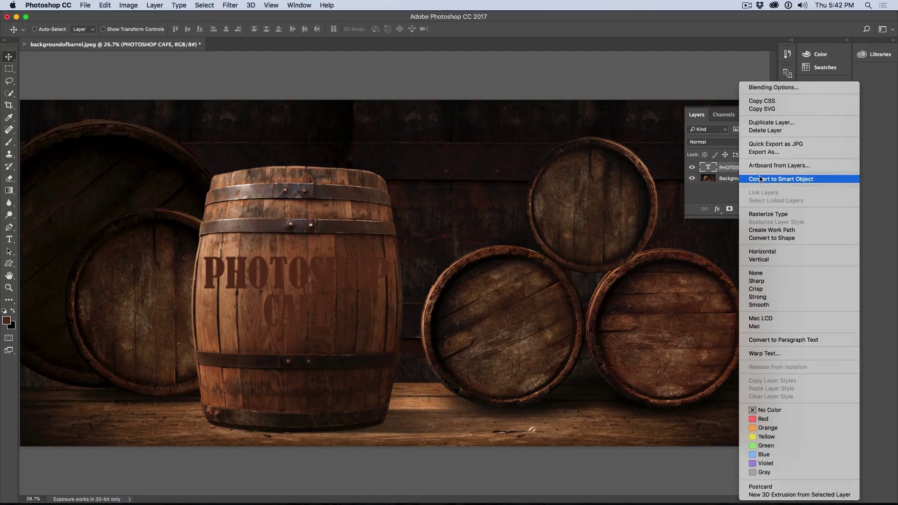
pyautogui.click(765, 213)
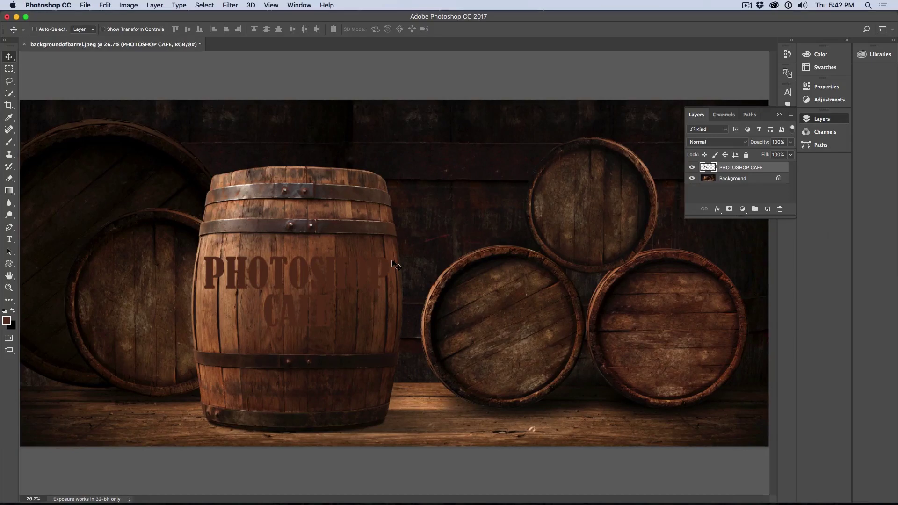
pyautogui.hotkey('ctrl', 't')
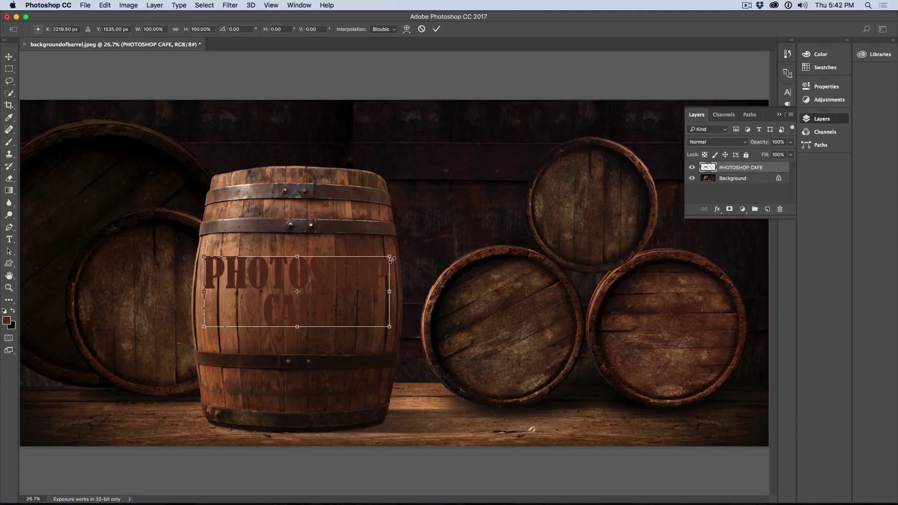
# Switch the transform to Warp and bow the text's top and bottom edges downward.
pyautogui.rightClick(344, 280)
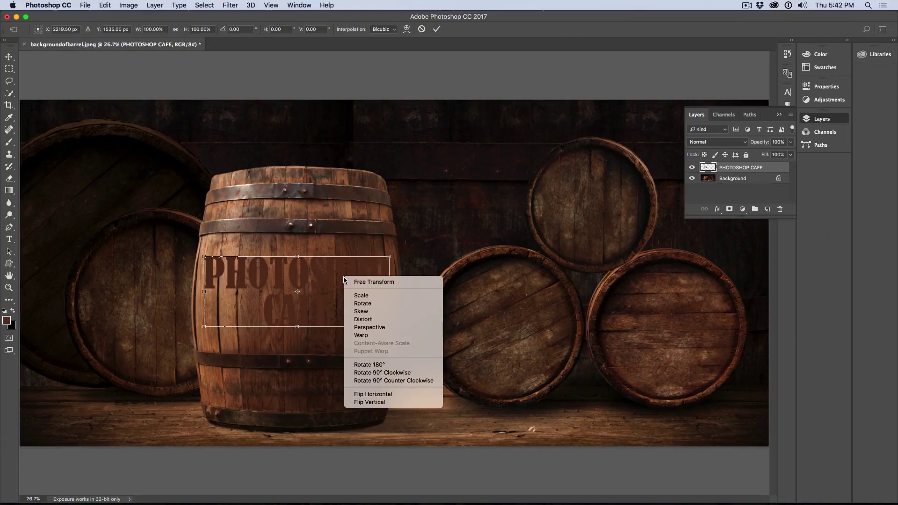
pyautogui.click(375, 338)
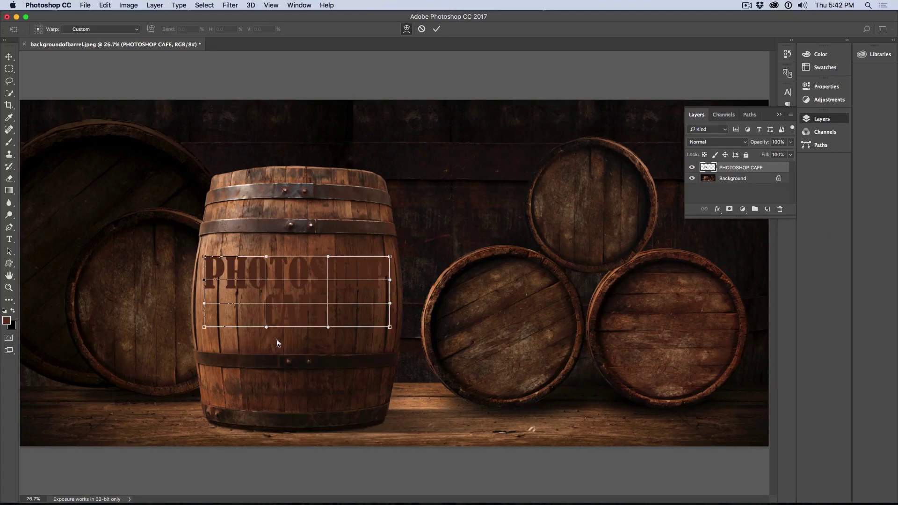
pyautogui.moveTo(295, 263); pyautogui.dragTo(296, 266)
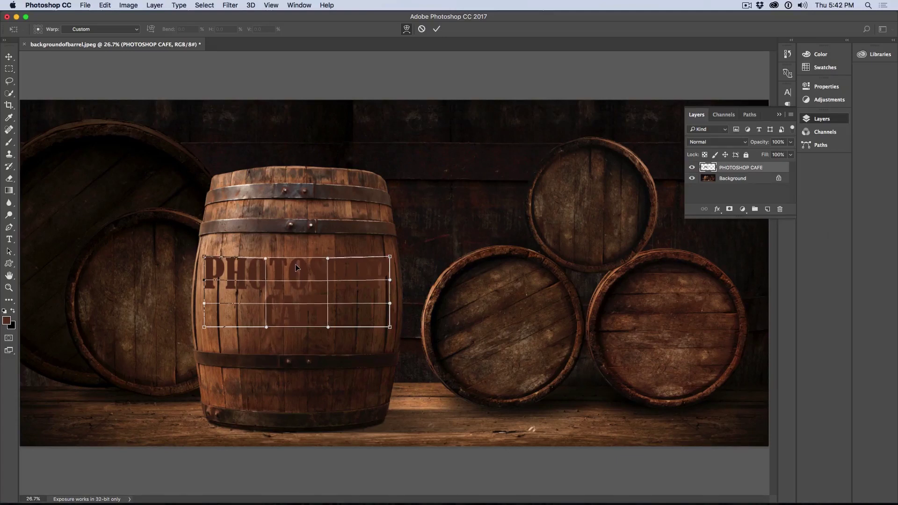
pyautogui.moveTo(295, 268); pyautogui.dragTo(295, 261)
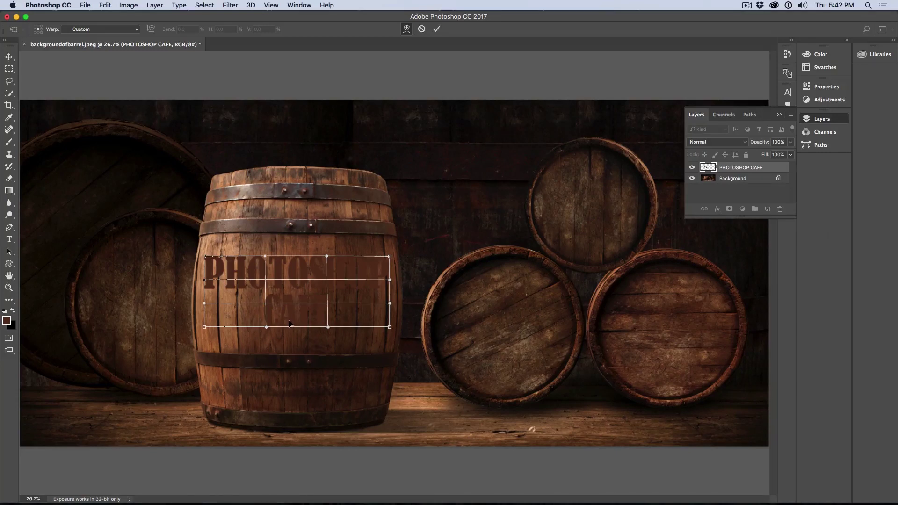
pyautogui.moveTo(289, 324); pyautogui.dragTo(289, 324)
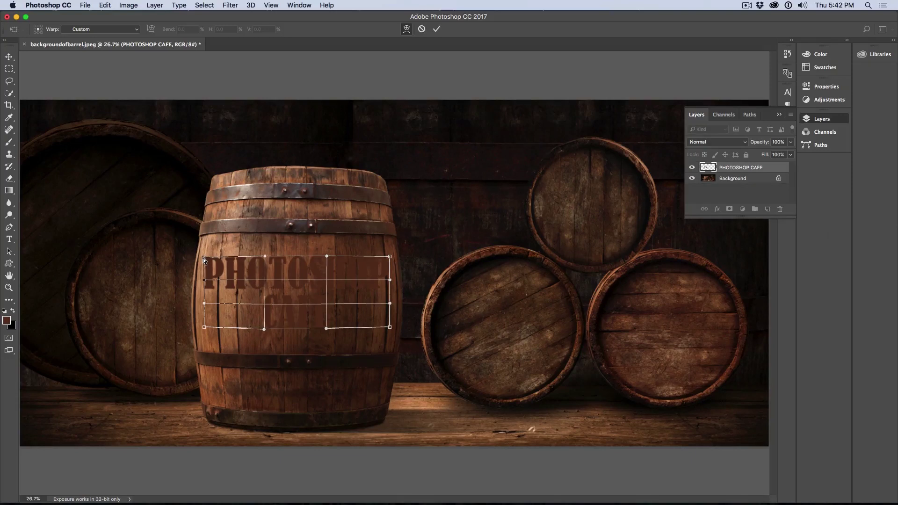
pyautogui.moveTo(205, 262); pyautogui.dragTo(206, 257)
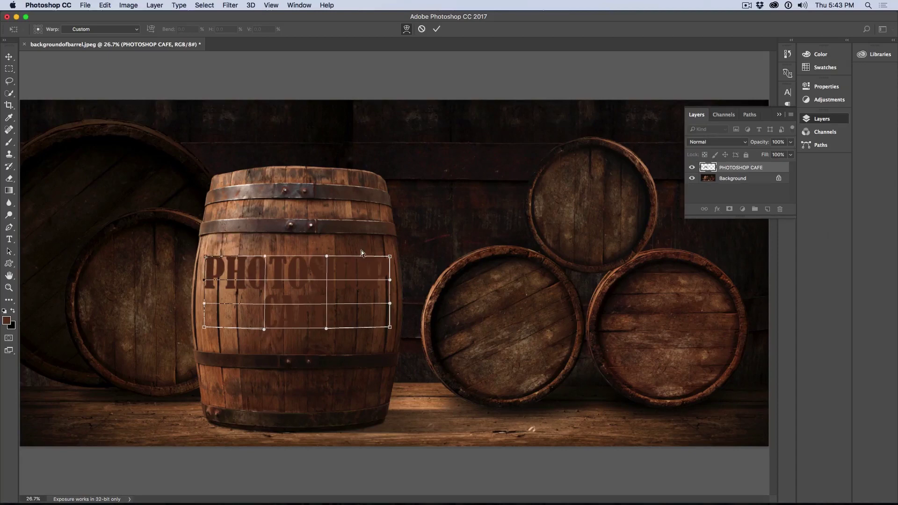
pyautogui.scroll(2, 293, 280)
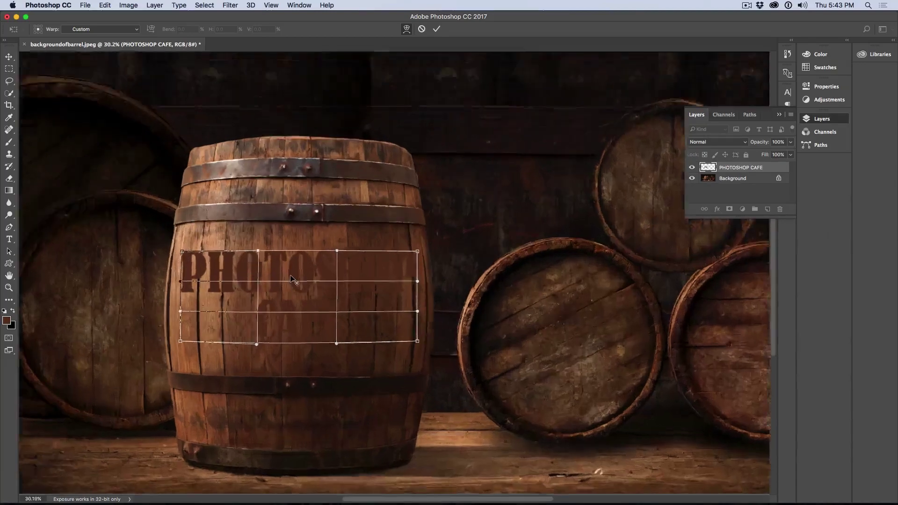
pyautogui.scroll(3, 292, 279)
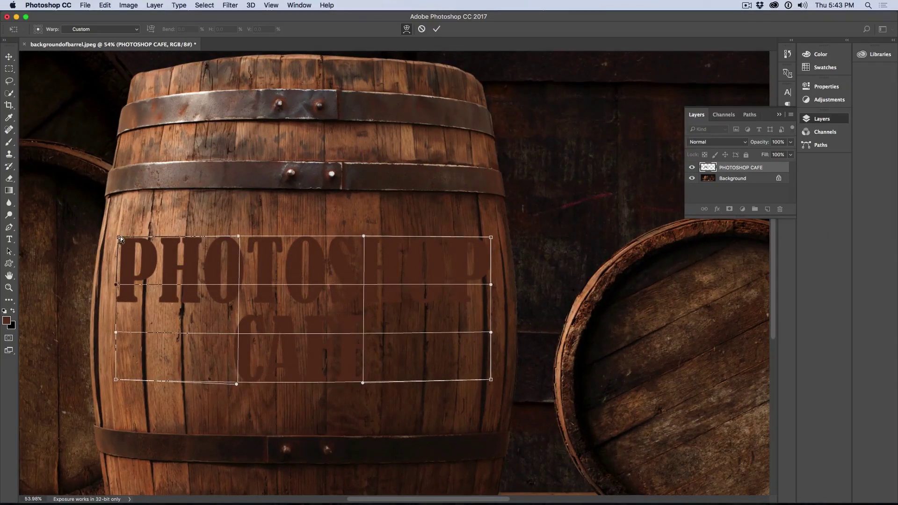
# Pull the warp's four corners slightly inward, bulge the left side, and apply the warp.
pyautogui.moveTo(119, 238); pyautogui.dragTo(122, 238)
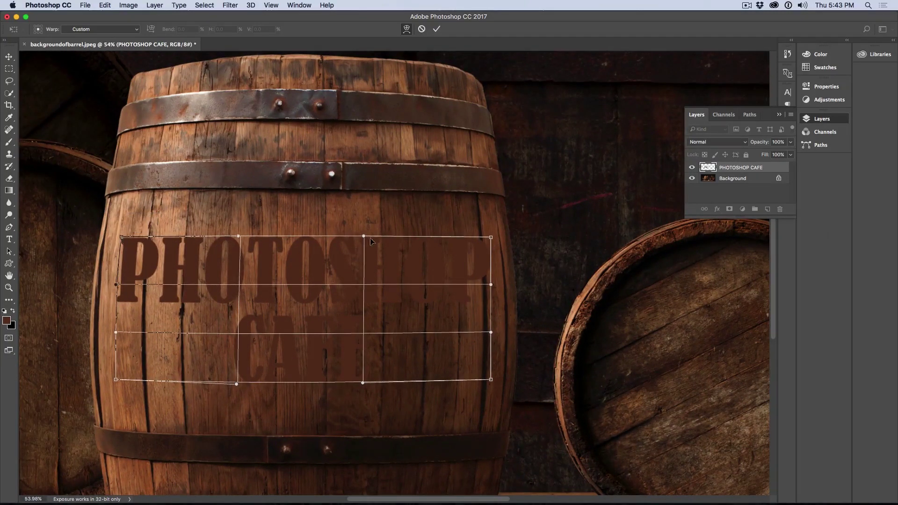
pyautogui.moveTo(492, 236); pyautogui.dragTo(486, 240)
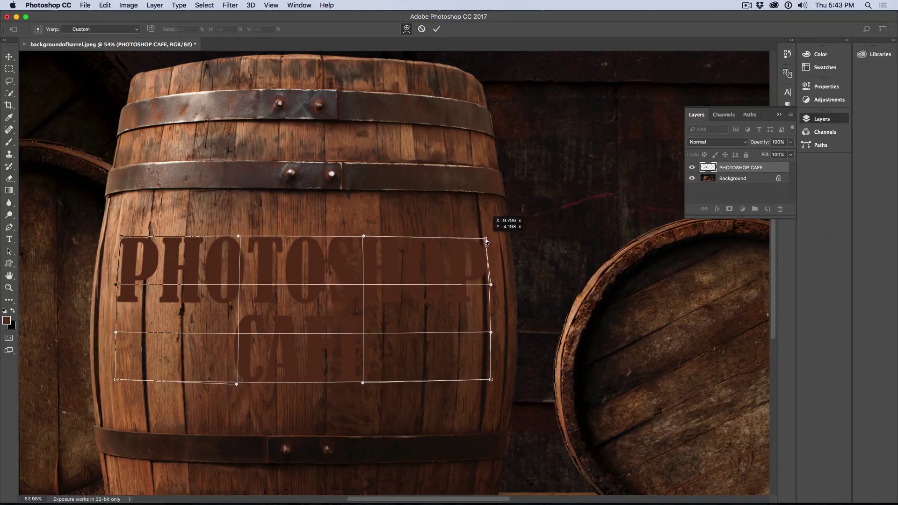
pyautogui.moveTo(486, 239); pyautogui.dragTo(486, 239)
pyautogui.moveTo(429, 357); pyautogui.dragTo(424, 358)
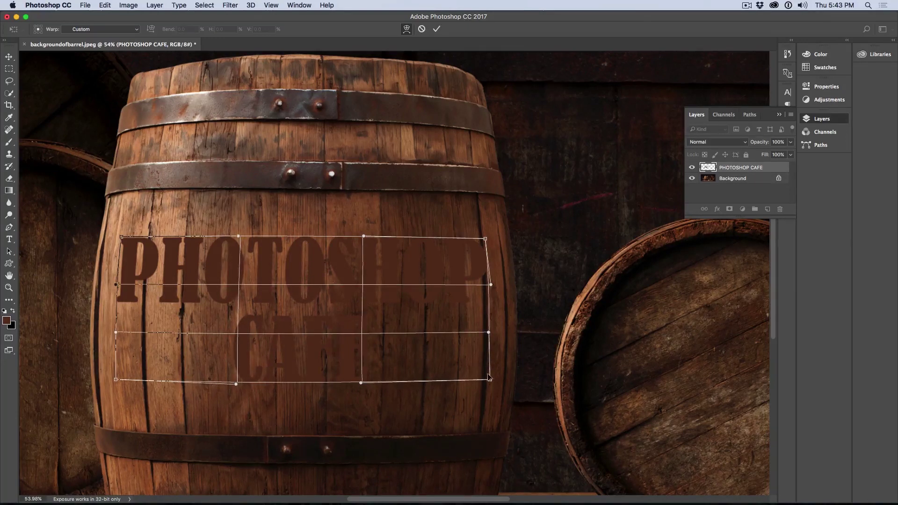
pyautogui.moveTo(490, 379); pyautogui.dragTo(484, 380)
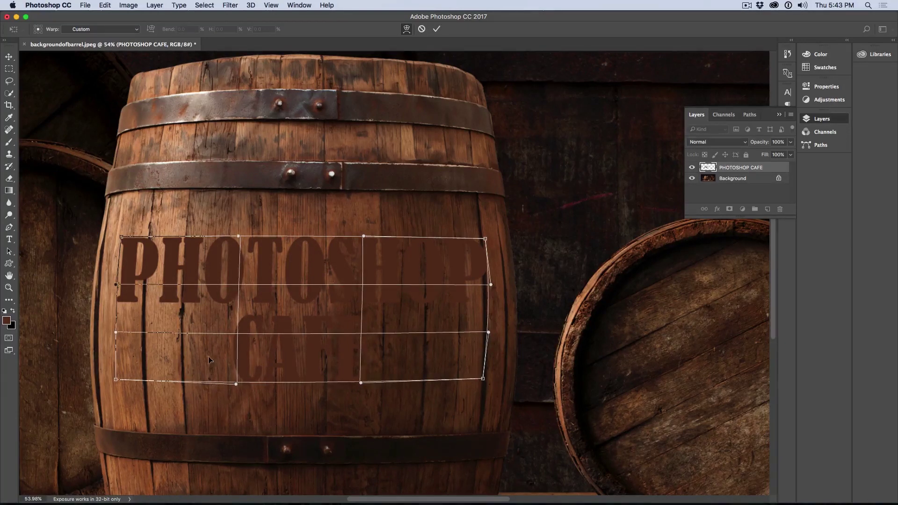
pyautogui.moveTo(116, 381); pyautogui.dragTo(123, 380)
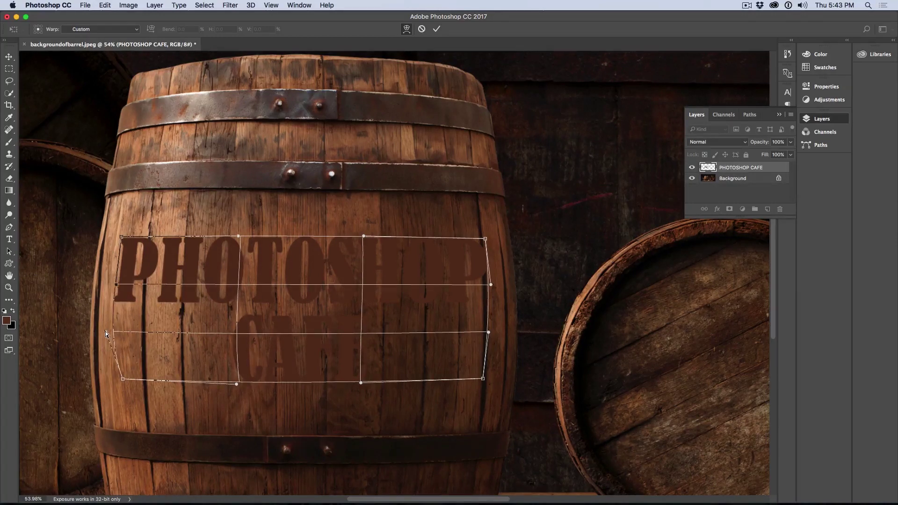
pyautogui.moveTo(116, 332); pyautogui.dragTo(113, 331)
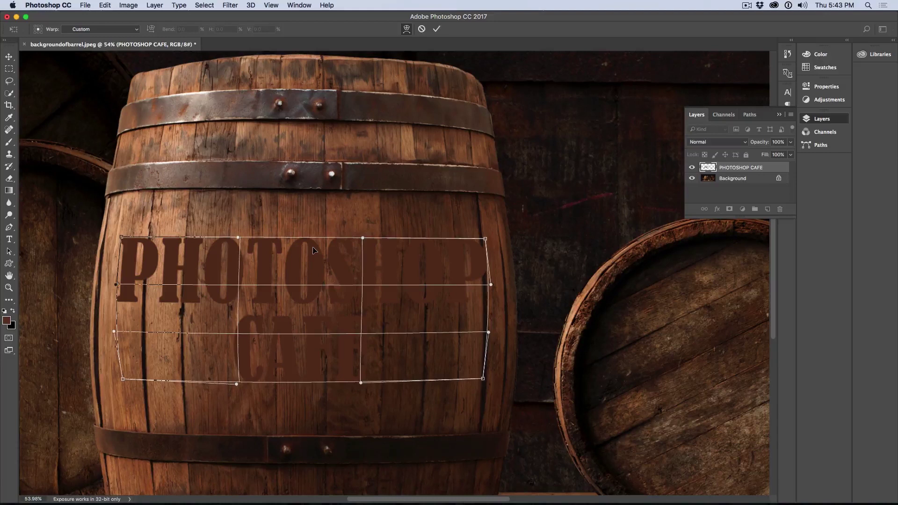
pyautogui.press('Return')
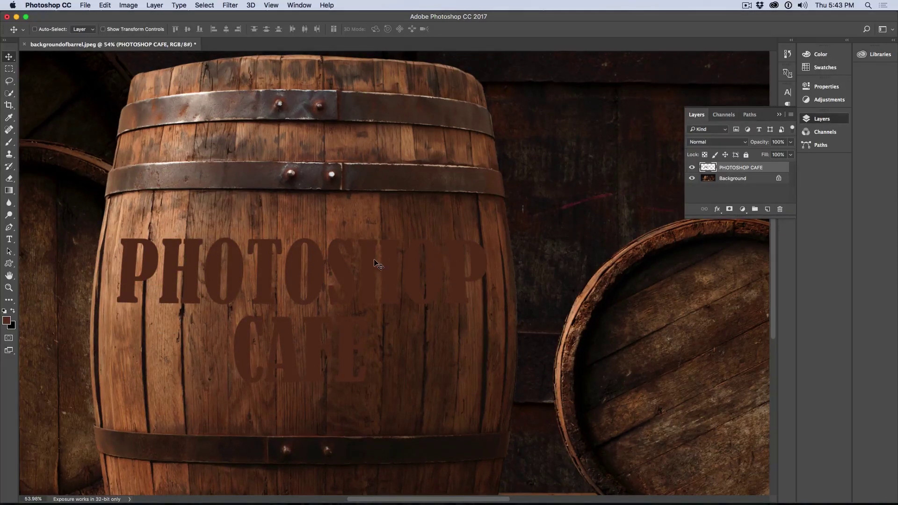
# Skew the PHOTOSHOP CAFE text by nudging its top corners, then apply.
pyautogui.hotkey('ctrl', 't')
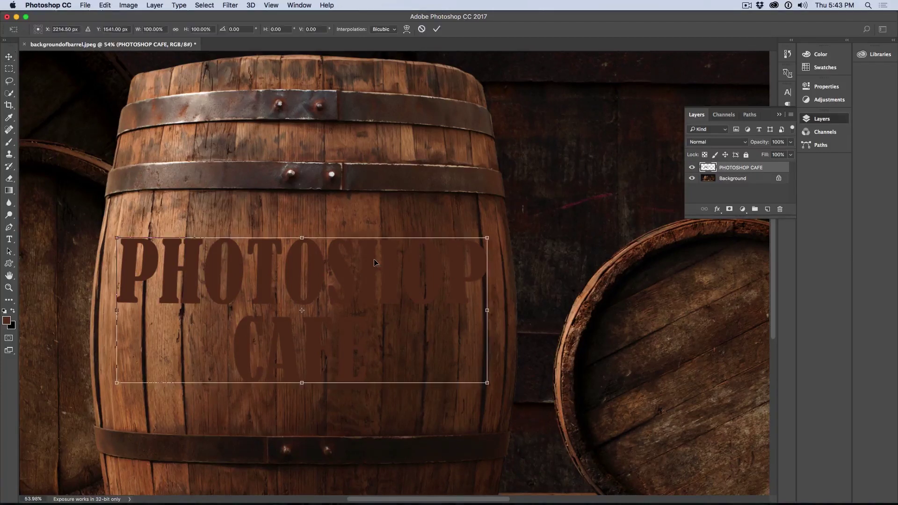
pyautogui.rightClick(359, 262)
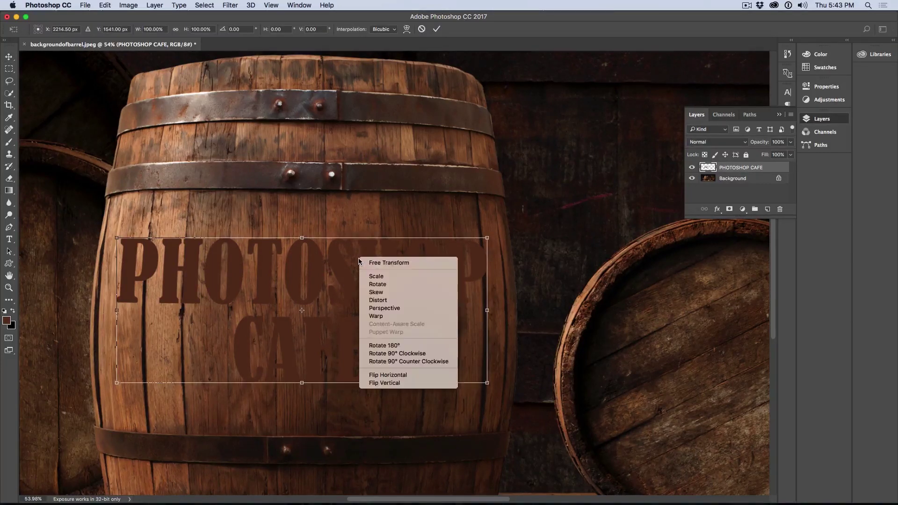
pyautogui.click(385, 293)
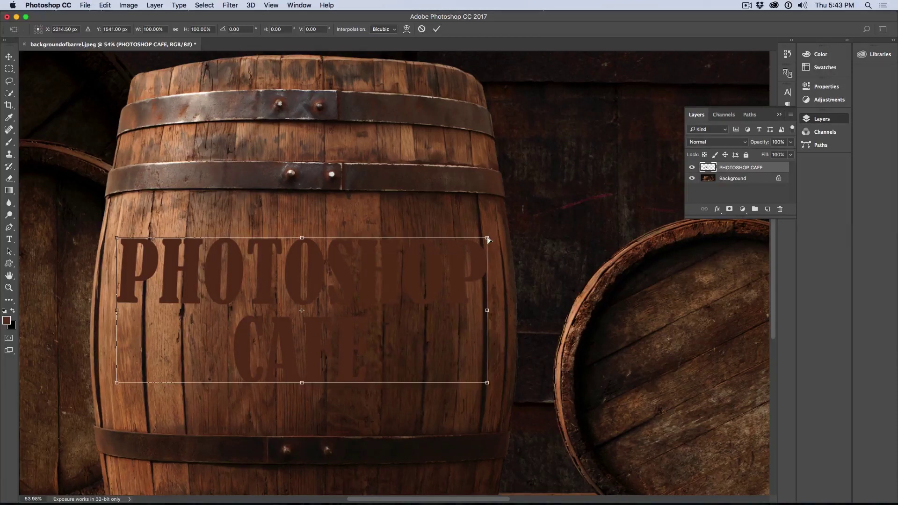
pyautogui.moveTo(489, 240); pyautogui.dragTo(484, 240)
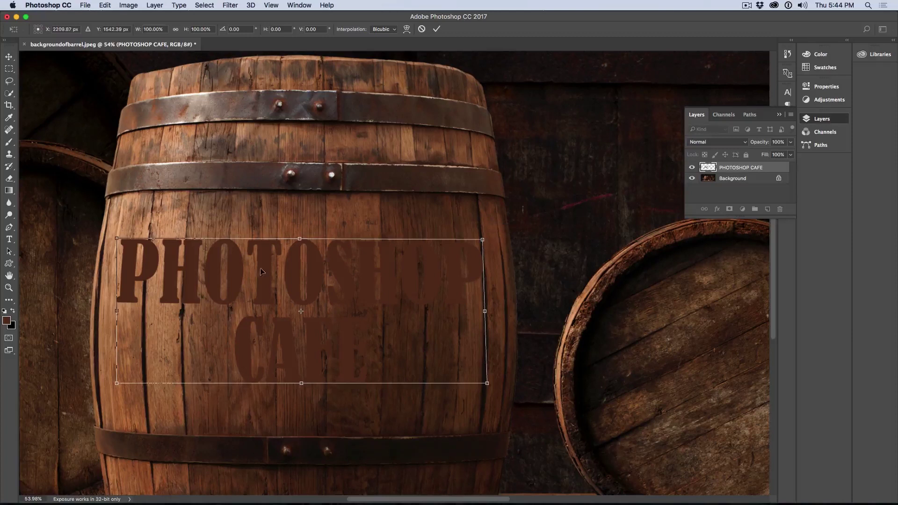
pyautogui.moveTo(117, 238); pyautogui.dragTo(118, 239)
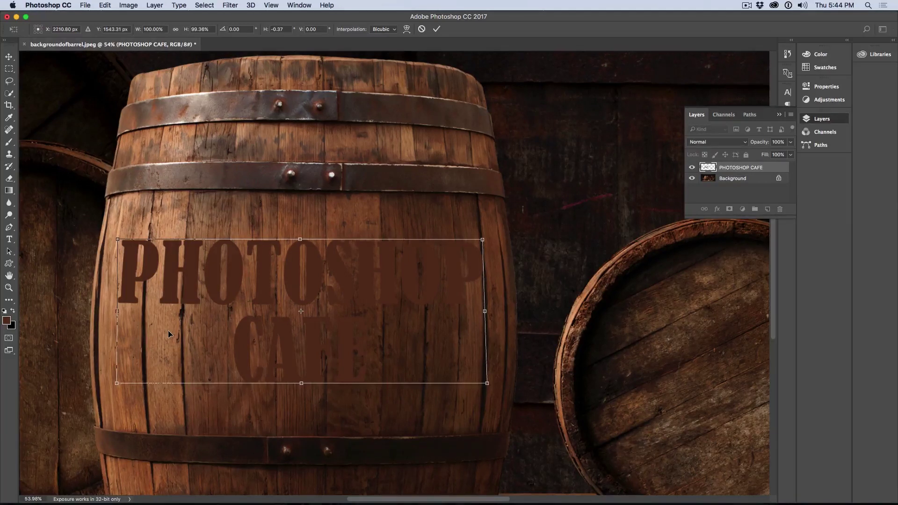
pyautogui.press('Return')
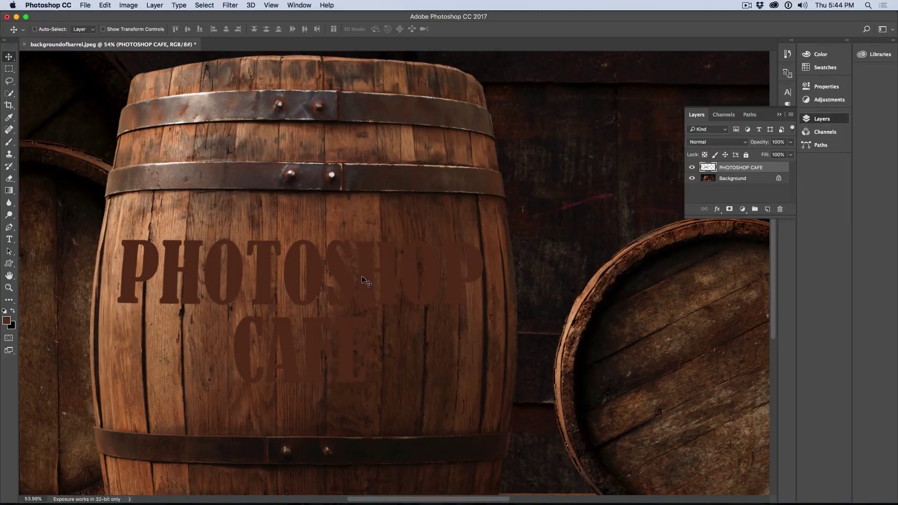
# Set the PHOTOSHOP CAFE layer's blend mode to Overlay and add a layer mask.
pyautogui.click(707, 144)
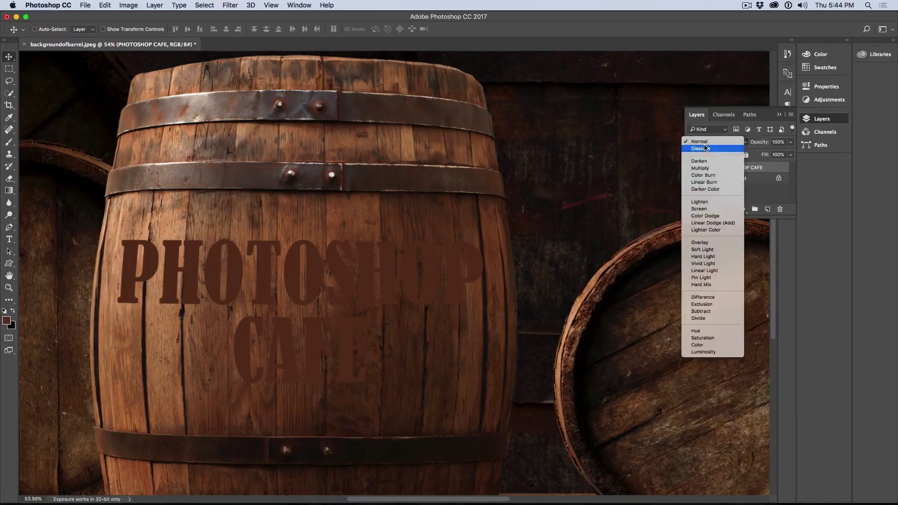
pyautogui.click(702, 243)
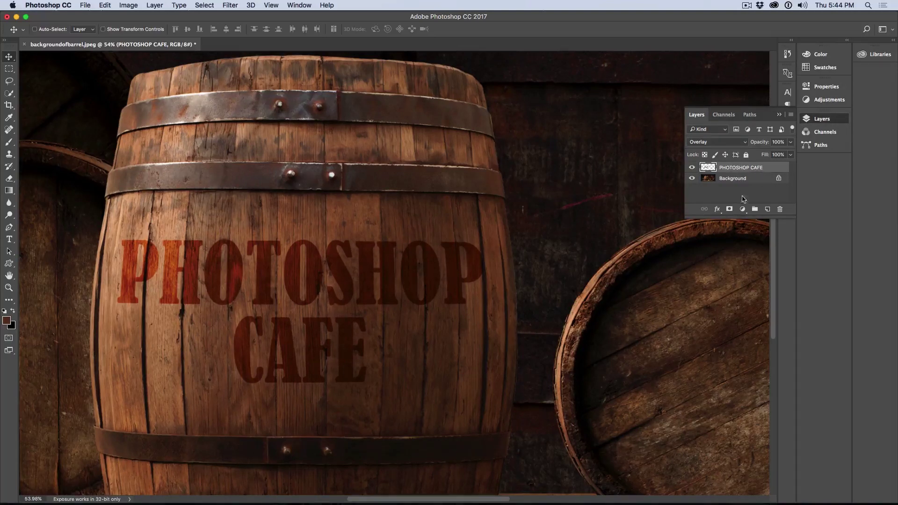
pyautogui.click(730, 209)
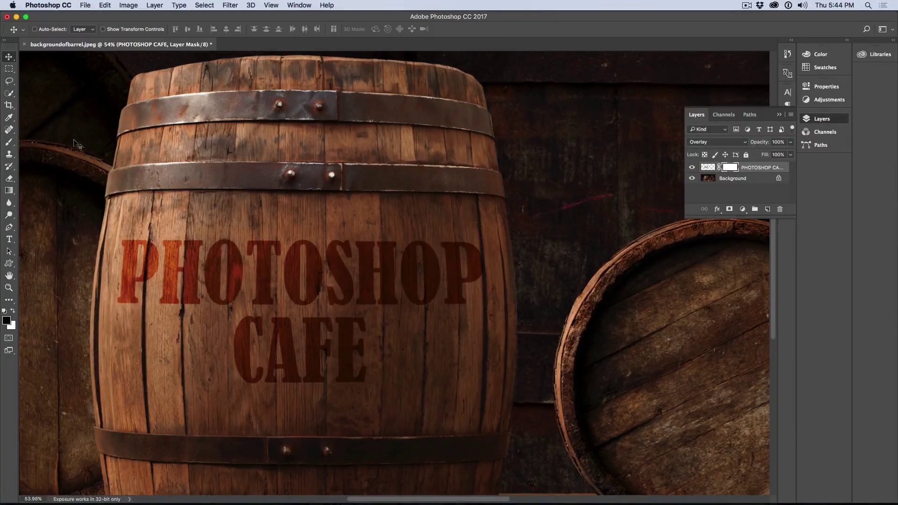
# Append the Dry Media Brushes set to the Brush tool's presets.
pyautogui.click(10, 142)
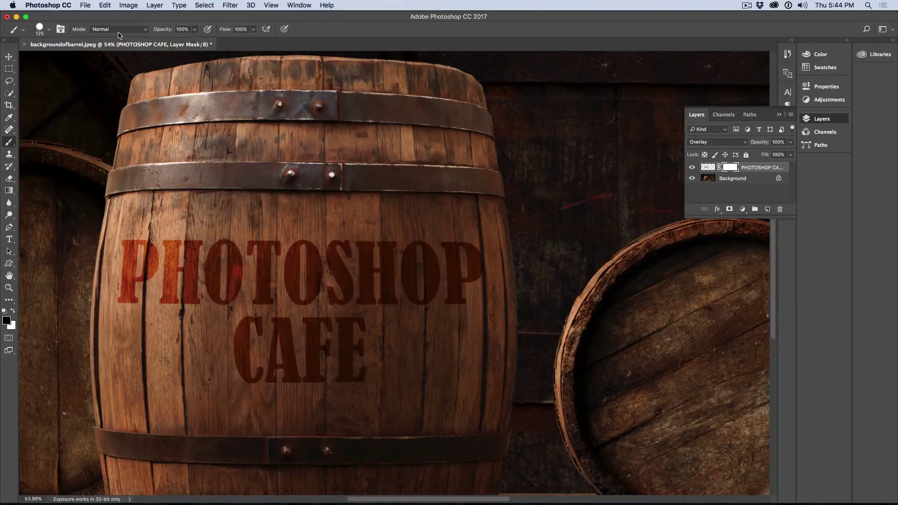
pyautogui.click(48, 29)
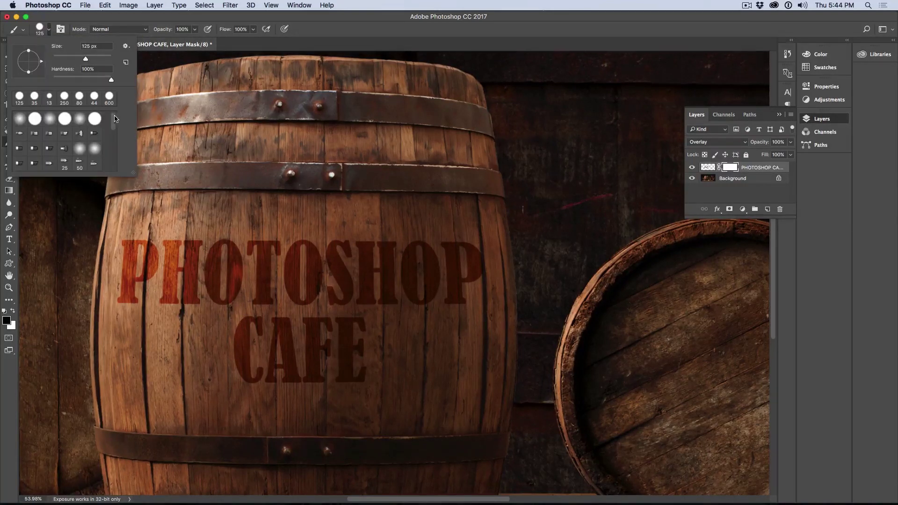
pyautogui.moveTo(115, 118); pyautogui.dragTo(115, 165)
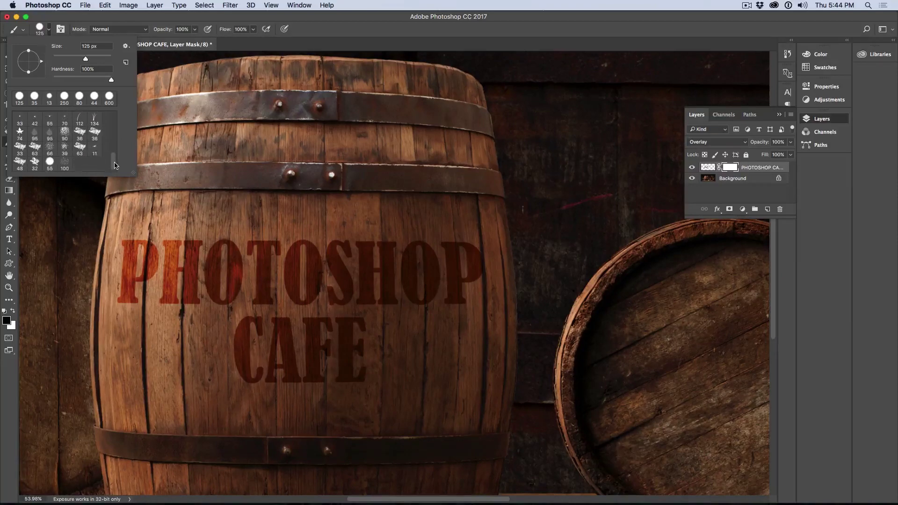
pyautogui.scroll(1, 115, 160)
pyautogui.scroll(1, 116, 159)
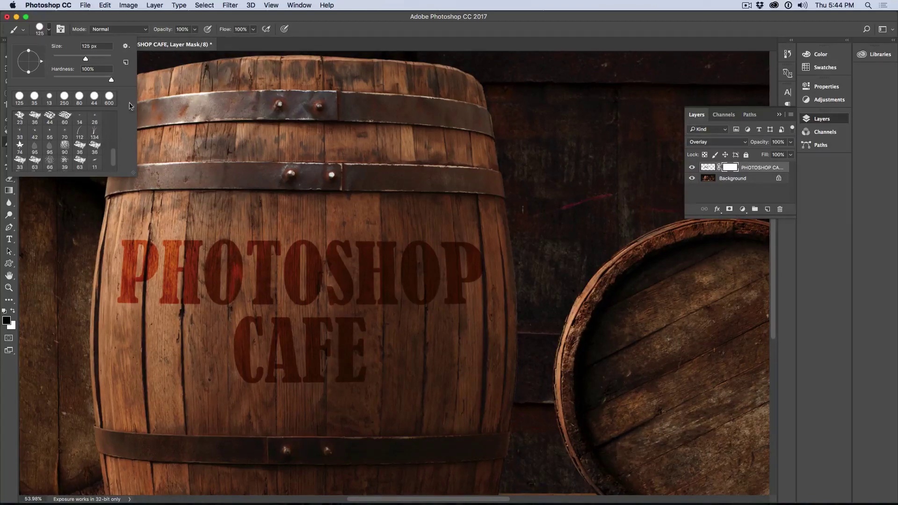
pyautogui.click(125, 46)
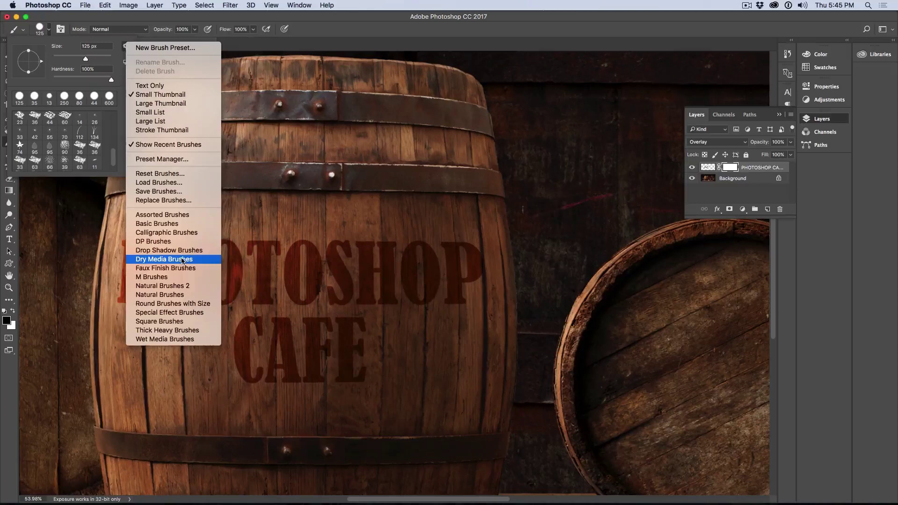
pyautogui.click(182, 262)
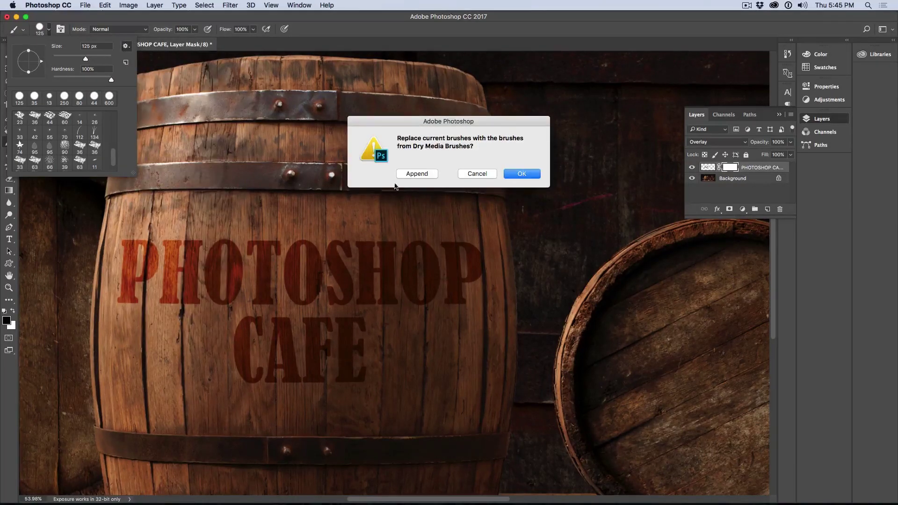
pyautogui.click(417, 173)
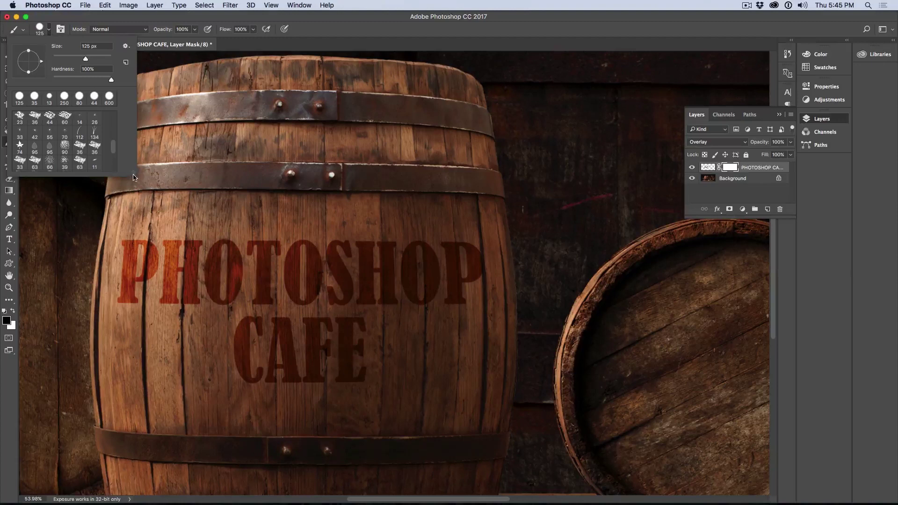
# Choose the textured 20 px brush and rough up the O in PHOTOSHOP on the mask.
pyautogui.moveTo(134, 177); pyautogui.dragTo(138, 299)
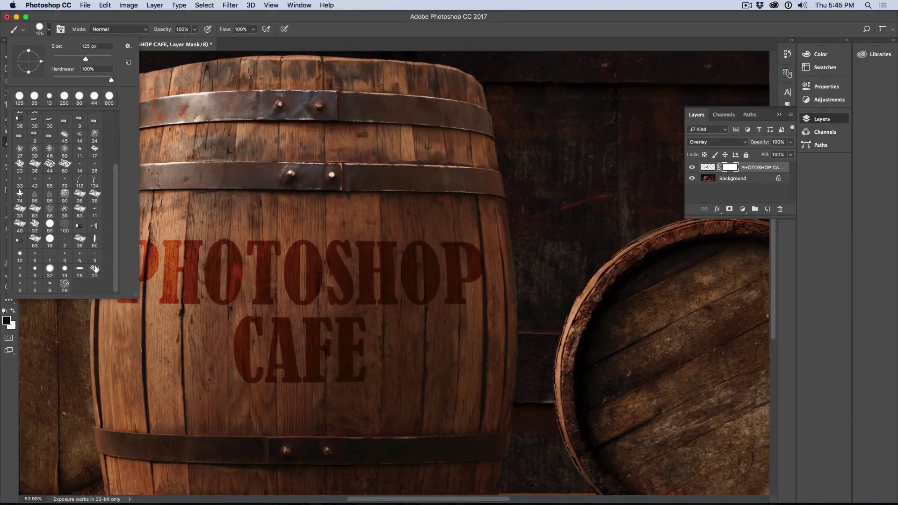
pyautogui.click(64, 270)
pyautogui.click(94, 270)
pyautogui.click(196, 222)
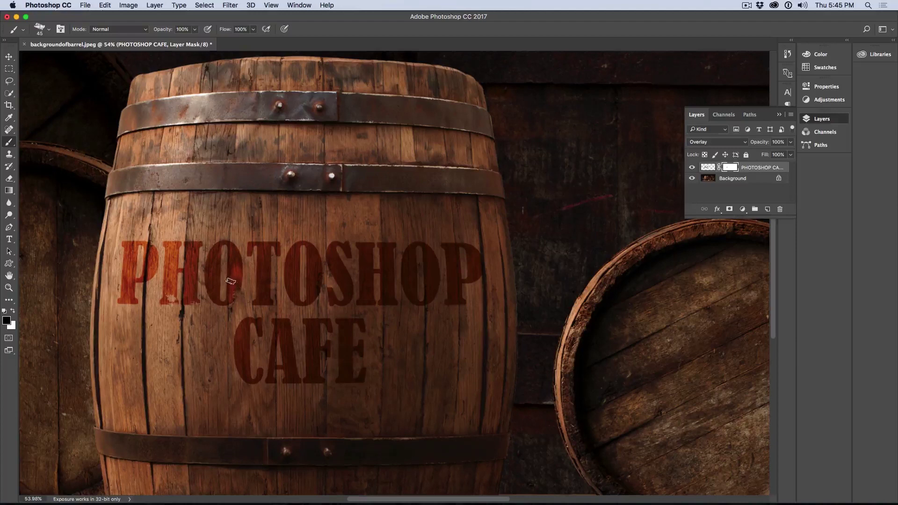
pyautogui.moveTo(232, 284); pyautogui.dragTo(270, 275)
# Pick a different textured brush and paint away worn patches along the C of CAFE.
pyautogui.click(46, 28)
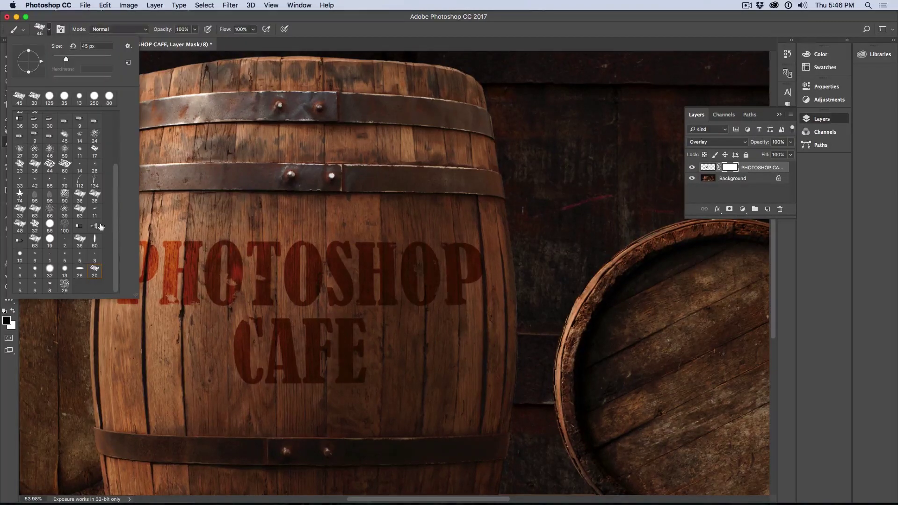
pyautogui.click(22, 210)
pyautogui.click(367, 382)
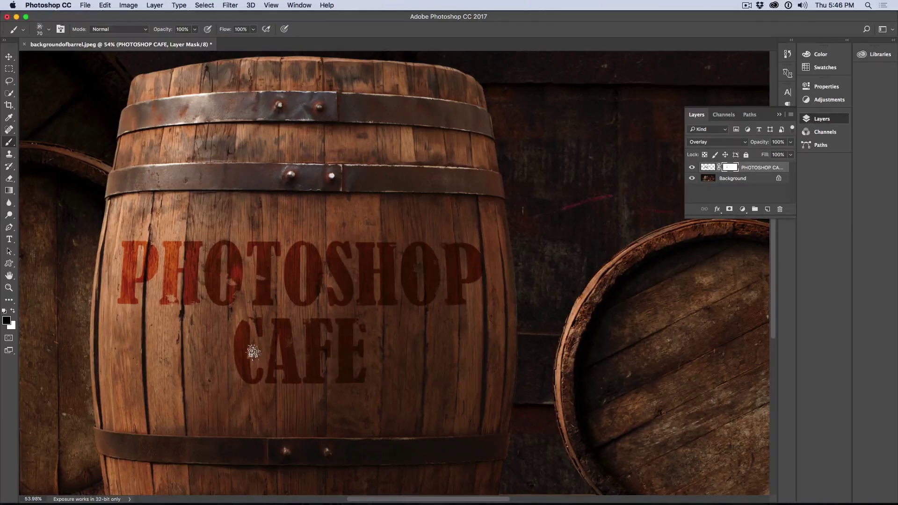
pyautogui.moveTo(254, 353); pyautogui.dragTo(233, 352)
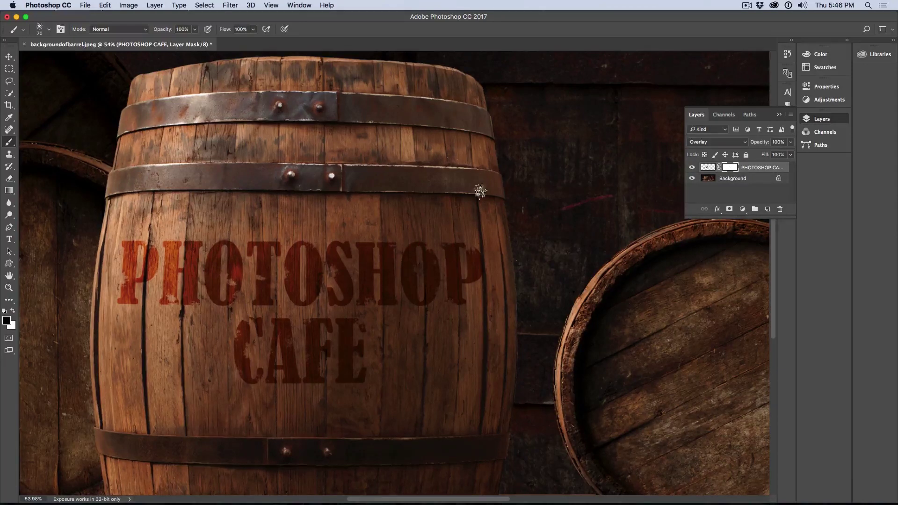
pyautogui.click(9, 56)
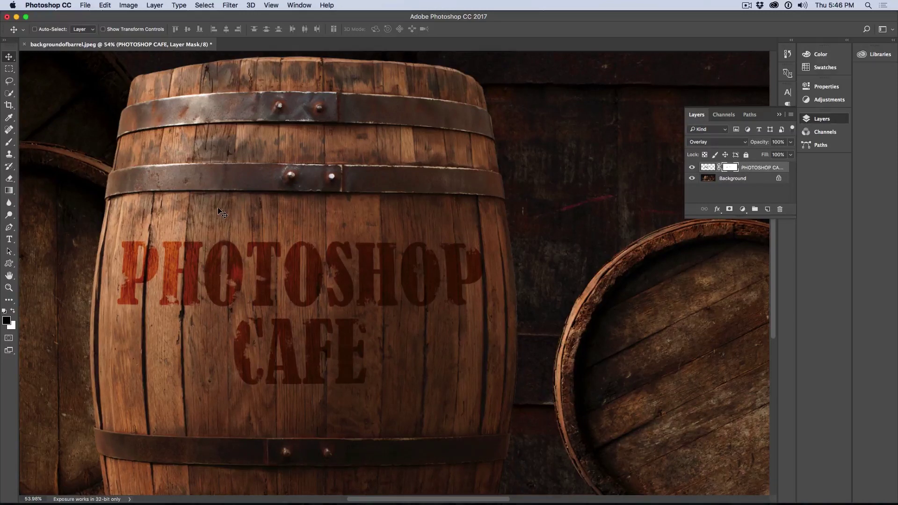
# Apply an Inner Shadow to the PHOTOSHOP CAFE text layer with 4 px distance and 143° angle.
pyautogui.click(707, 168)
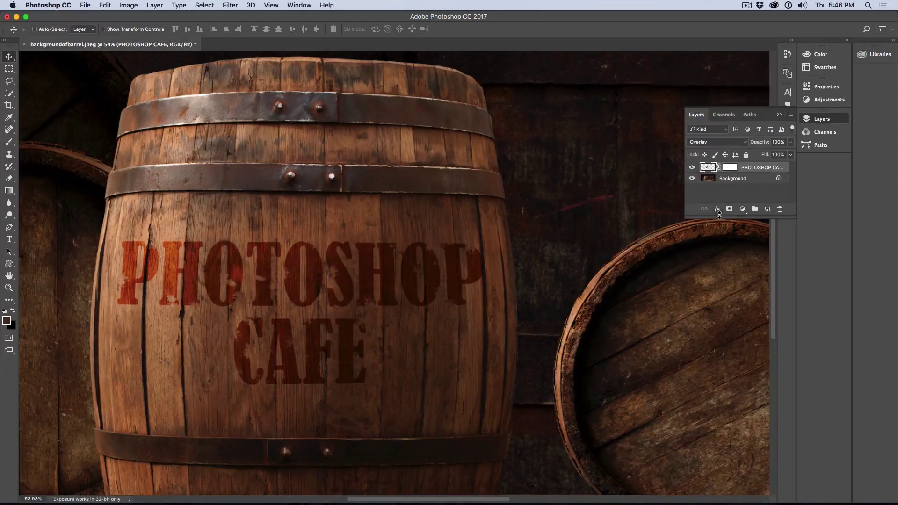
pyautogui.click(717, 209)
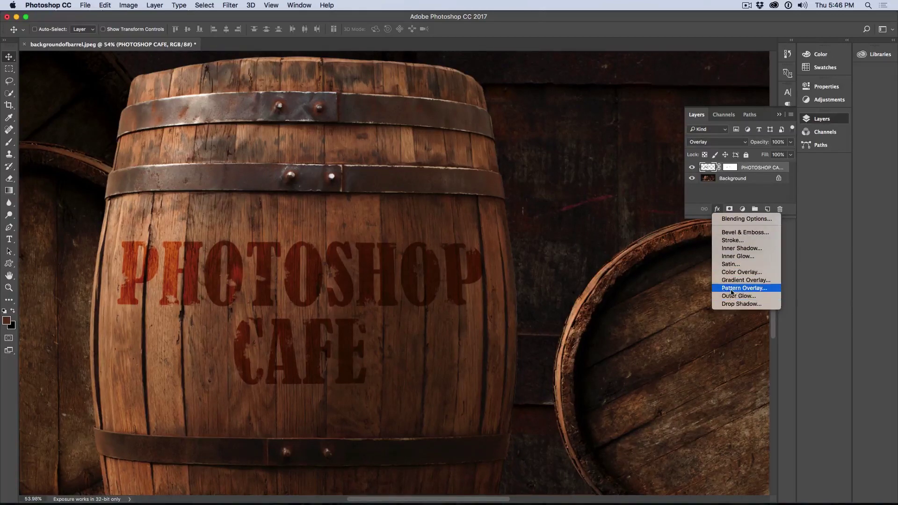
pyautogui.click(733, 248)
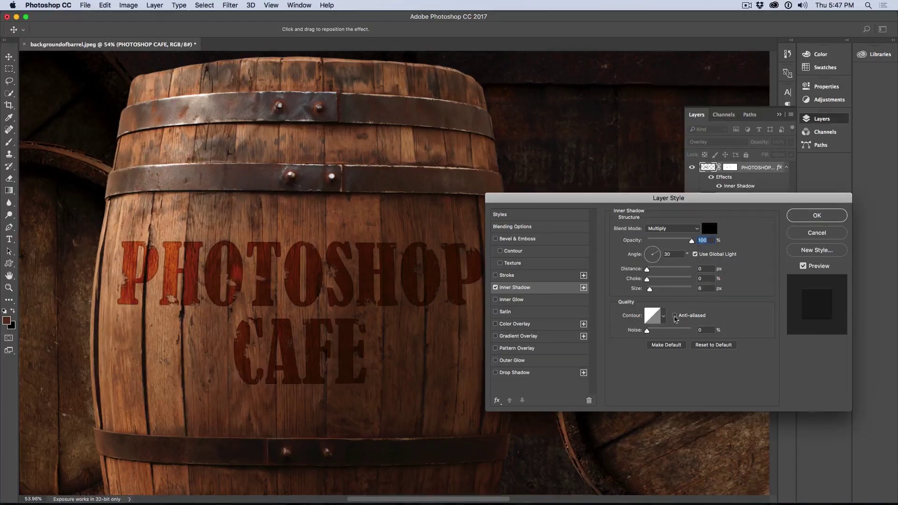
pyautogui.moveTo(647, 270); pyautogui.dragTo(649, 272)
pyautogui.moveTo(657, 253); pyautogui.dragTo(639, 249)
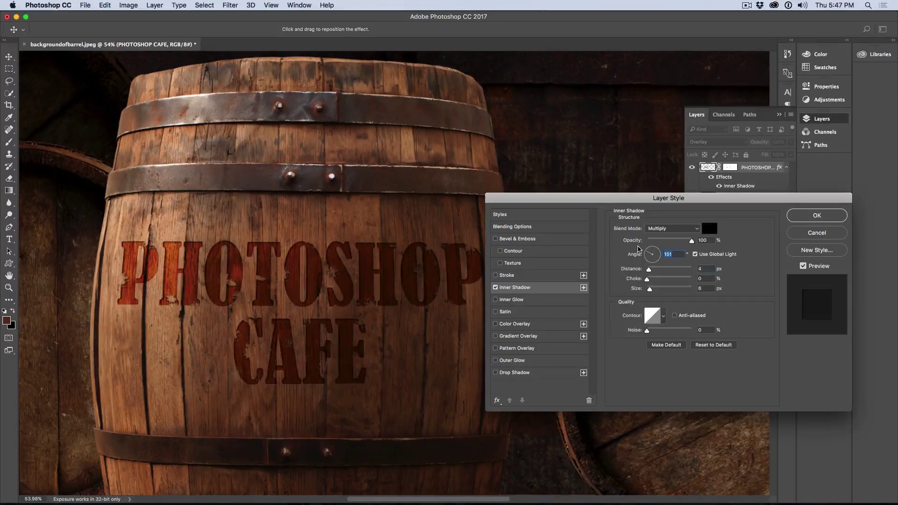
pyautogui.moveTo(638, 249); pyautogui.dragTo(645, 251)
pyautogui.click(827, 215)
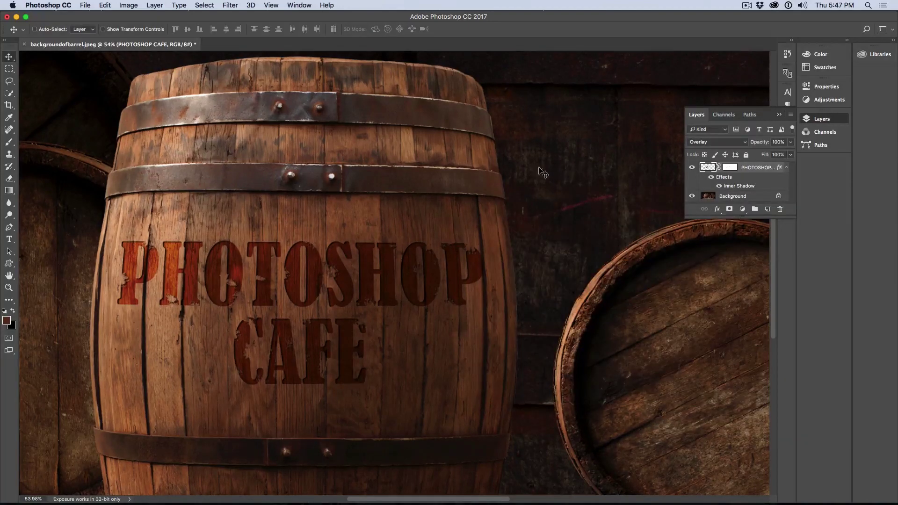
pyautogui.scroll(-5, 470, 179)
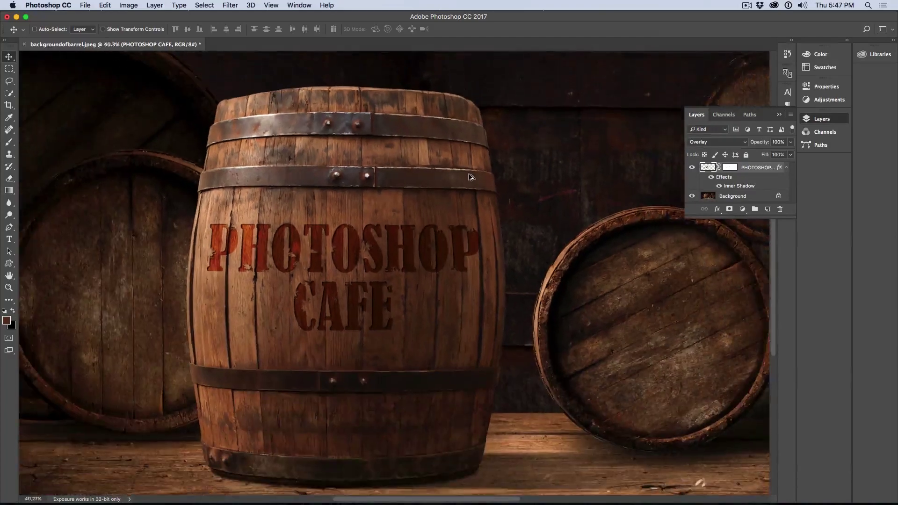